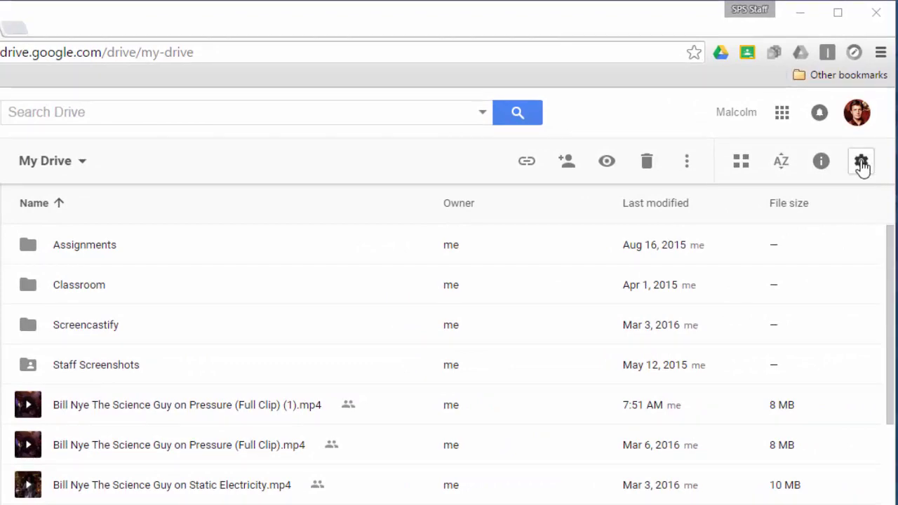
Step: Enable 'Convert uploaded files to Google Docs editor format' in Drive Settings and save
{"action": "left_click", "coordinate": [862, 163]}
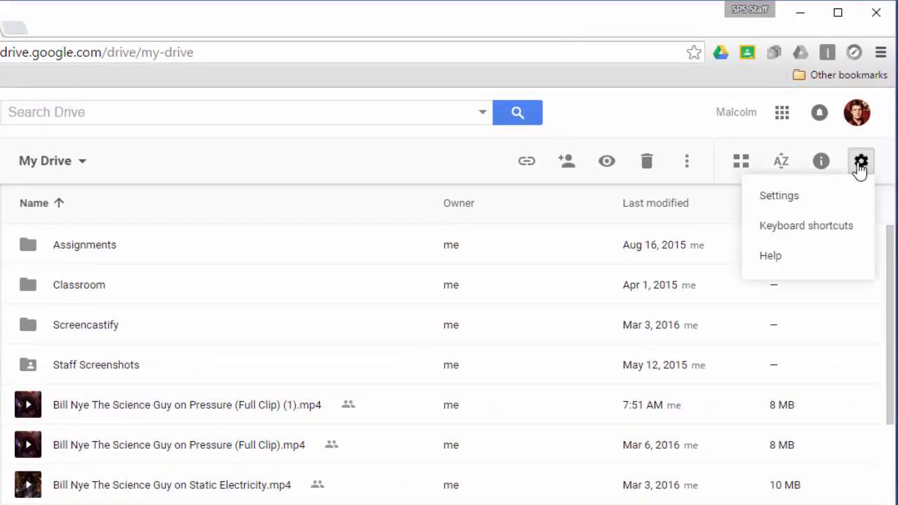
{"action": "left_click", "coordinate": [832, 202]}
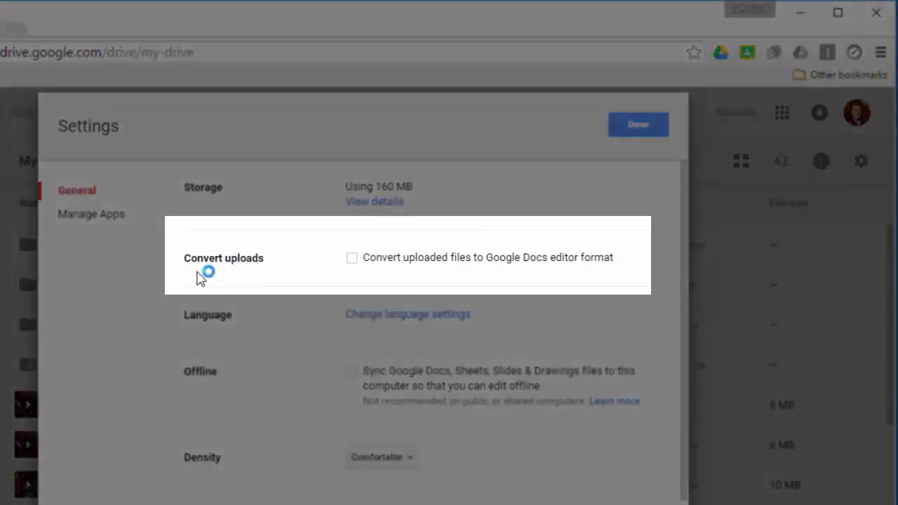
{"action": "left_click", "coordinate": [352, 259]}
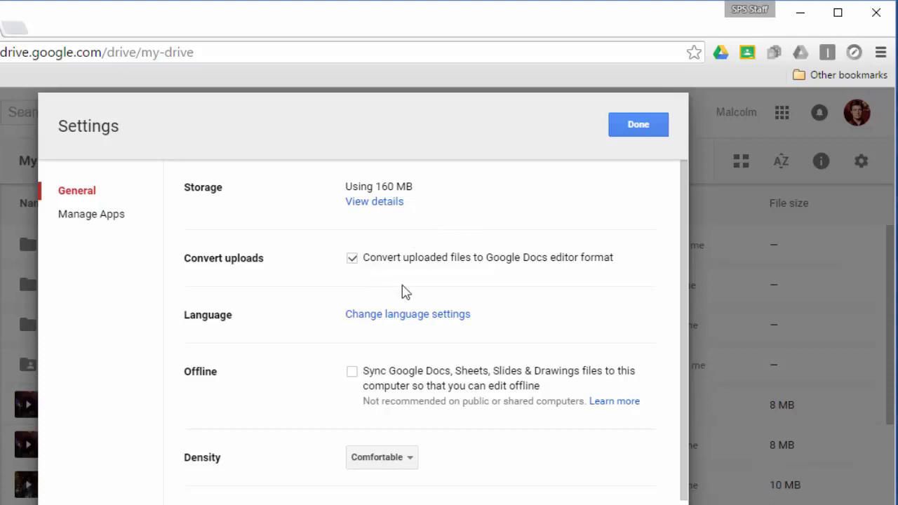
{"action": "left_click", "coordinate": [658, 141]}
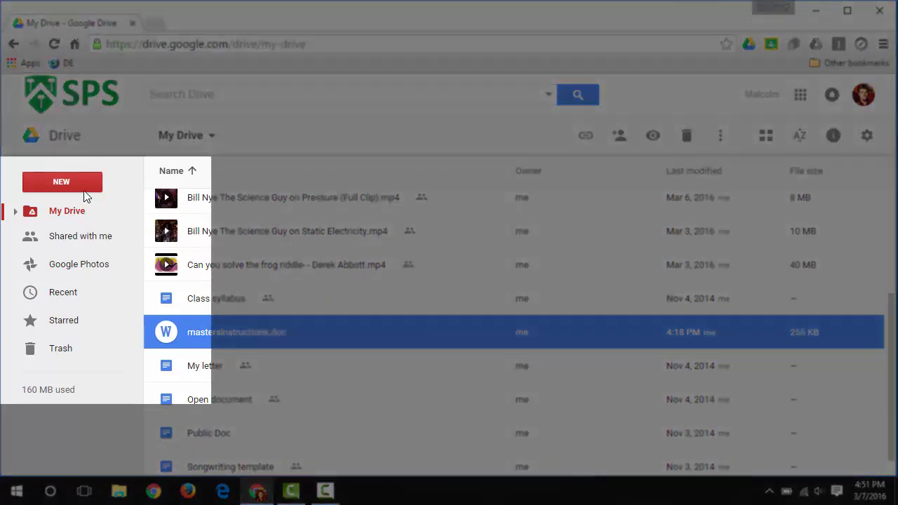
Step: Upload easychair.docx from the Desktop using NEW > File upload
{"action": "left_click", "coordinate": [84, 194]}
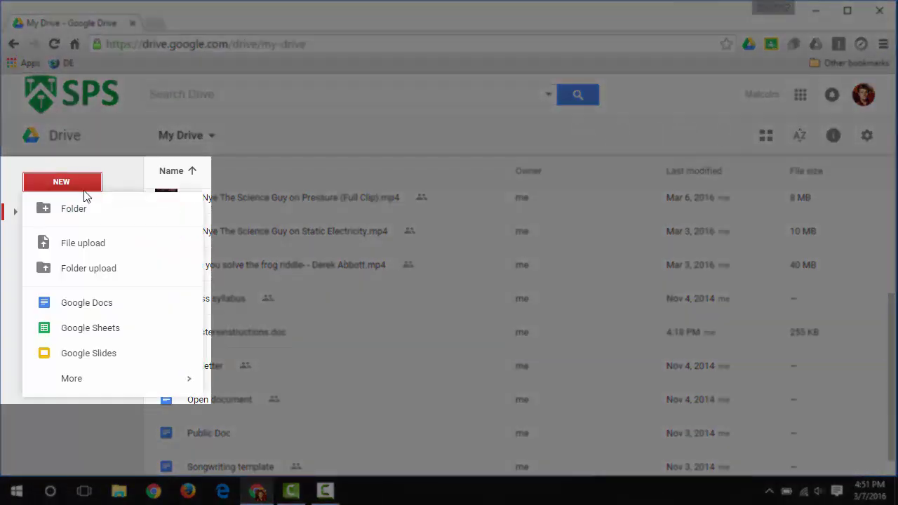
{"action": "left_click", "coordinate": [76, 244]}
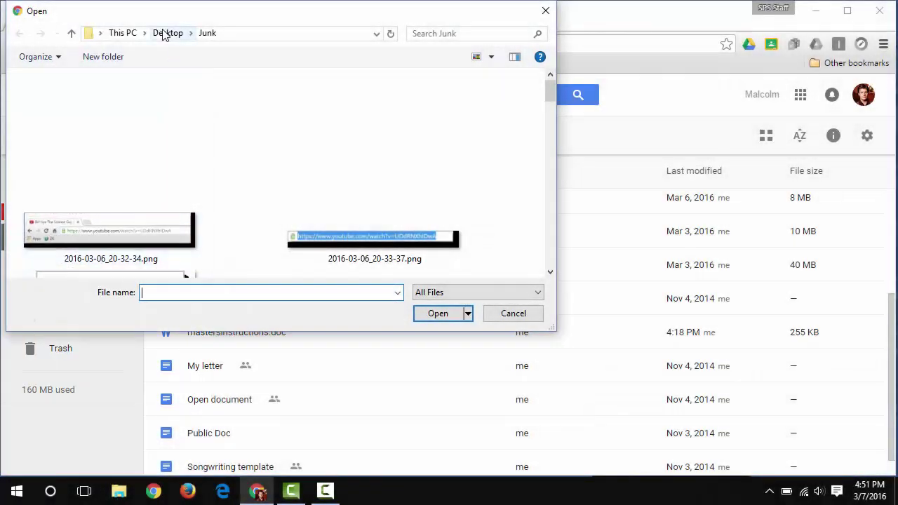
{"action": "left_click", "coordinate": [162, 33]}
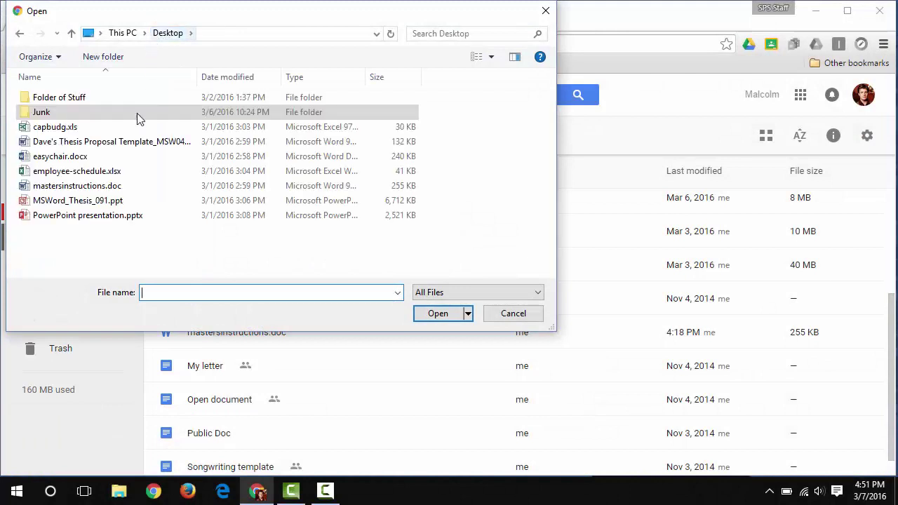
{"action": "left_click", "coordinate": [98, 160]}
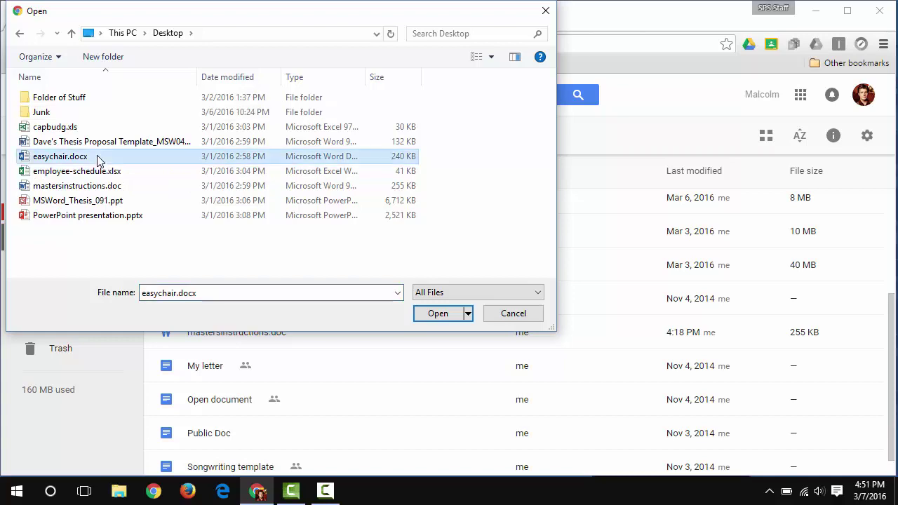
{"action": "left_click", "coordinate": [438, 314]}
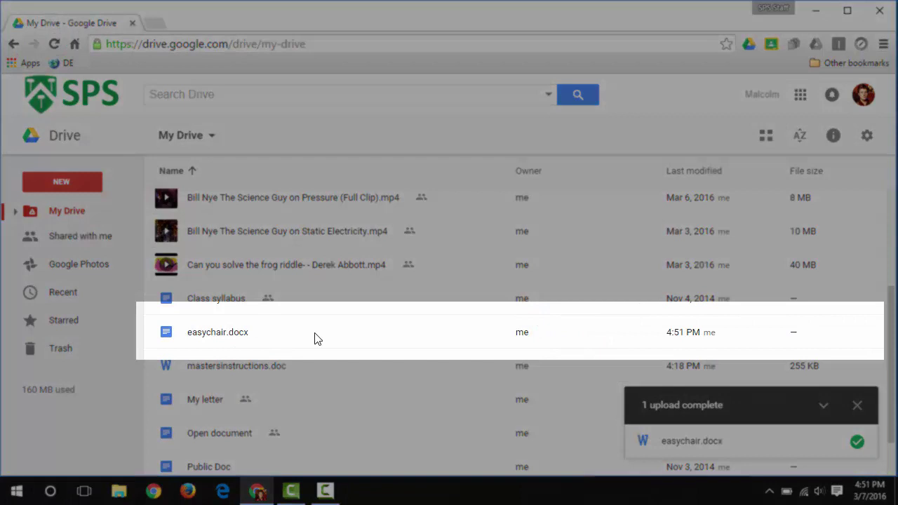
Step: Select the newly uploaded easychair.docx once the upload completes
{"action": "left_click", "coordinate": [317, 335]}
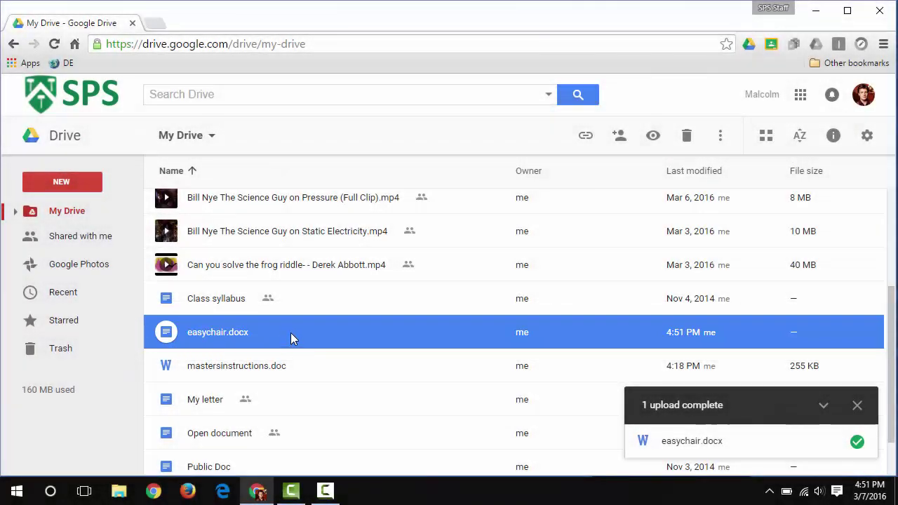
{"action": "double_click", "coordinate": [290, 333]}
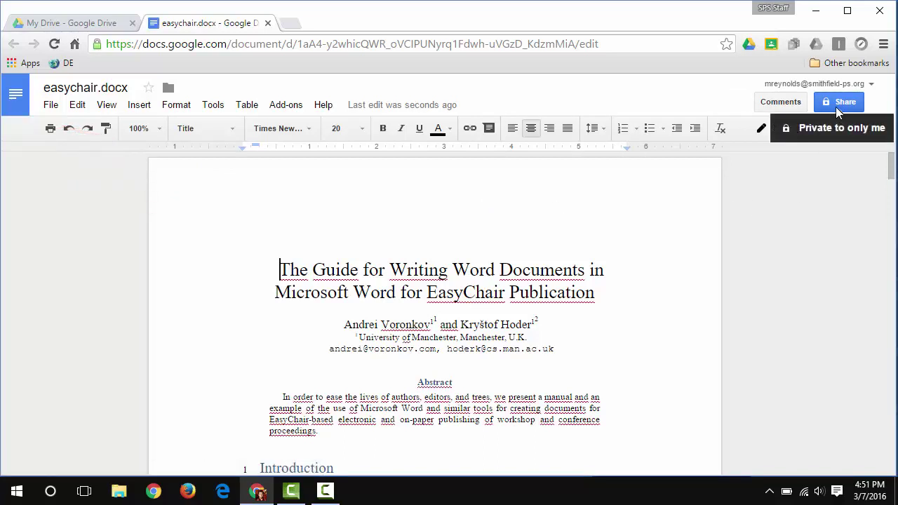
{"action": "left_click", "coordinate": [267, 23]}
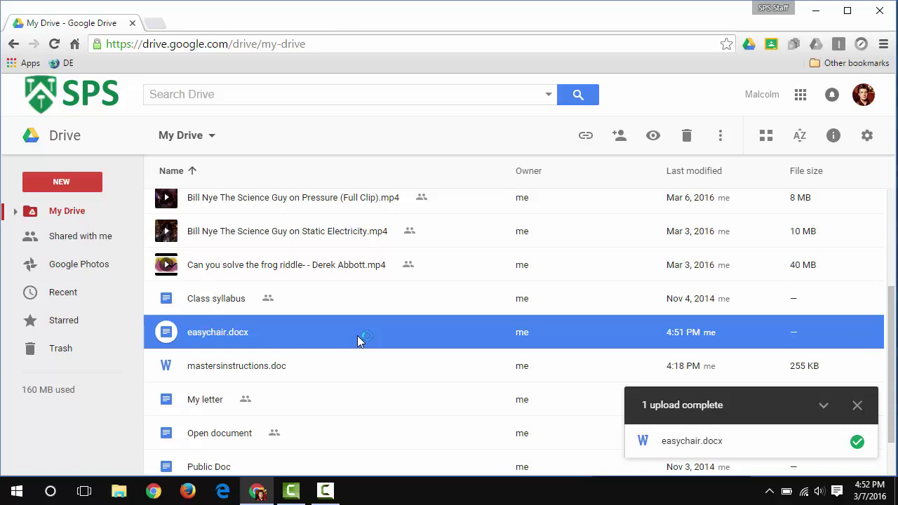
{"action": "left_click", "coordinate": [341, 370]}
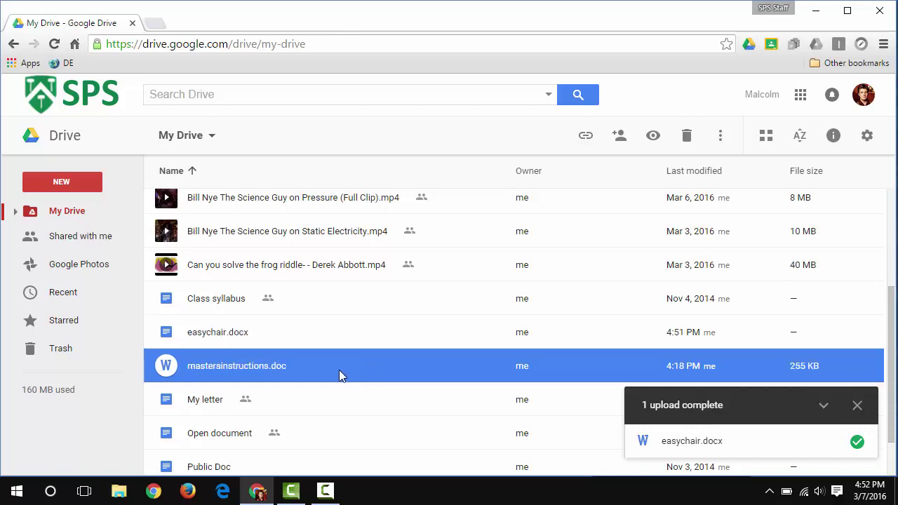
{"action": "left_click", "coordinate": [298, 308]}
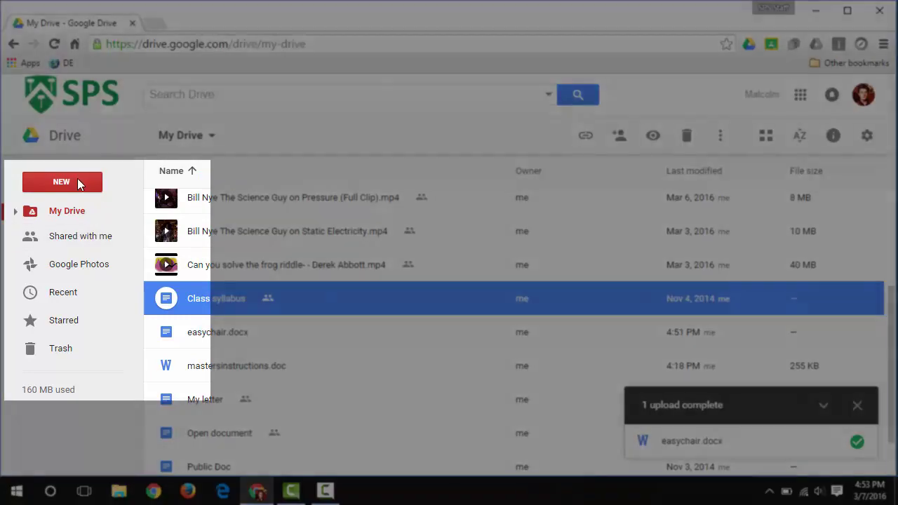
Step: Upload the Desktop's Folder of Stuff using NEW > Folder upload
{"action": "left_click", "coordinate": [77, 182]}
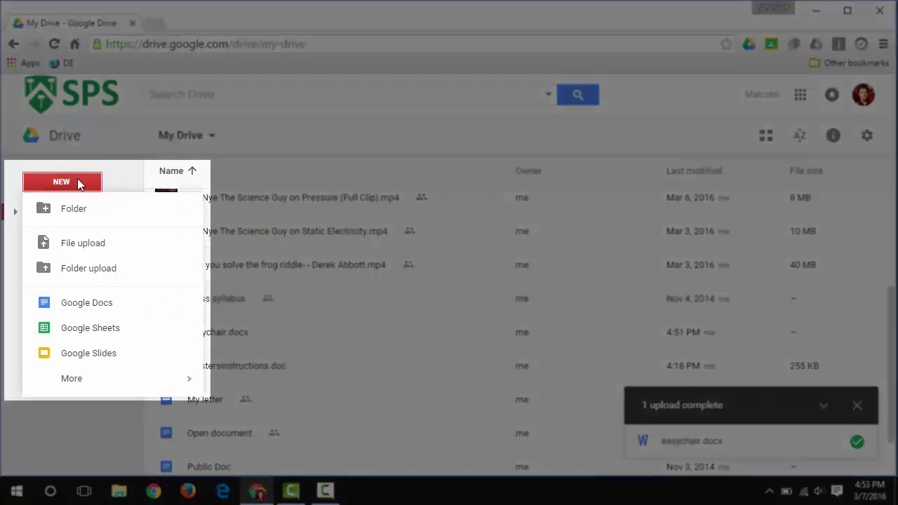
{"action": "left_click", "coordinate": [140, 269]}
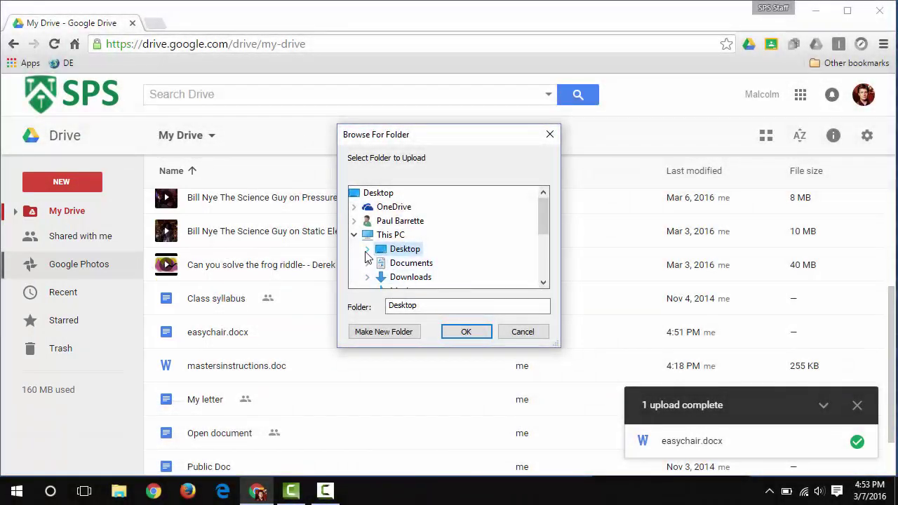
{"action": "left_click", "coordinate": [367, 249]}
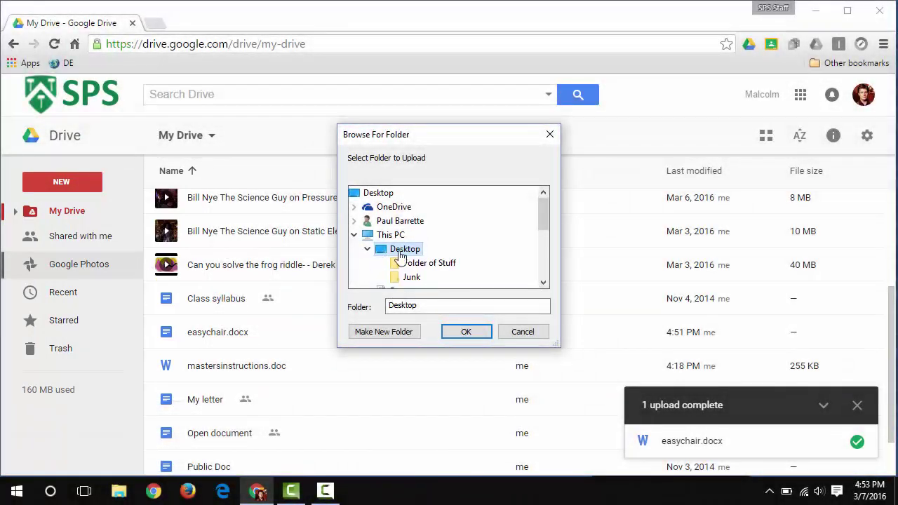
{"action": "left_click", "coordinate": [433, 266]}
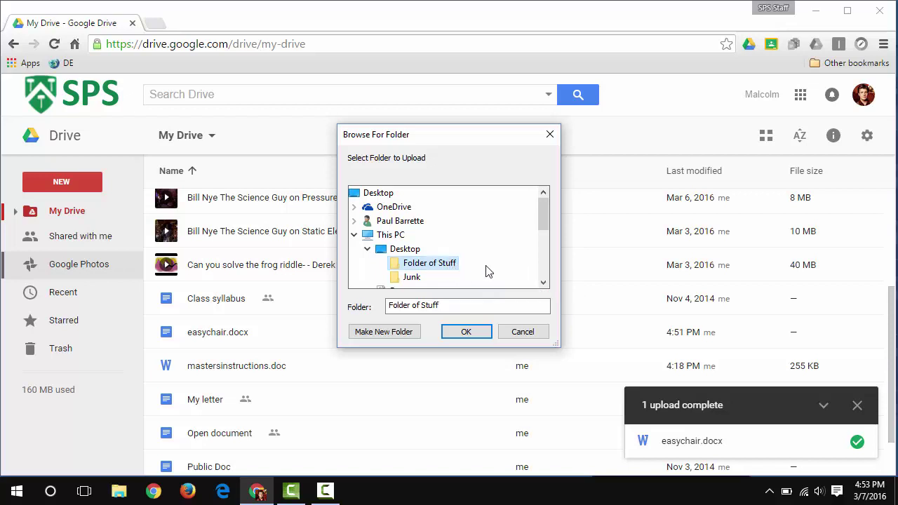
{"action": "left_click", "coordinate": [467, 332]}
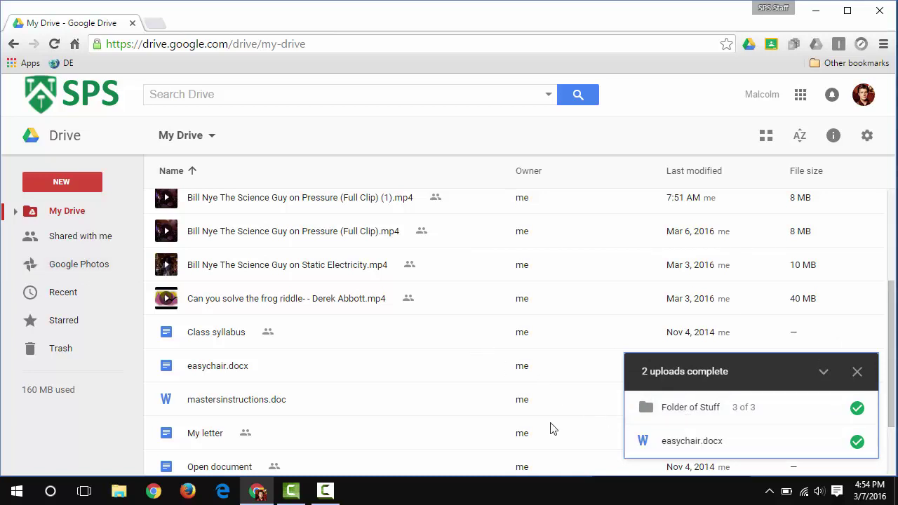
Step: Open Folder of Stuff and select tips.doc, activitytrack.xlsx and samplepresentation.ppt
{"action": "scroll", "coordinate": [892, 351], "scroll_direction": "up", "scroll_amount": 2}
{"action": "scroll", "coordinate": [259, 279], "scroll_direction": "up", "scroll_amount": 2}
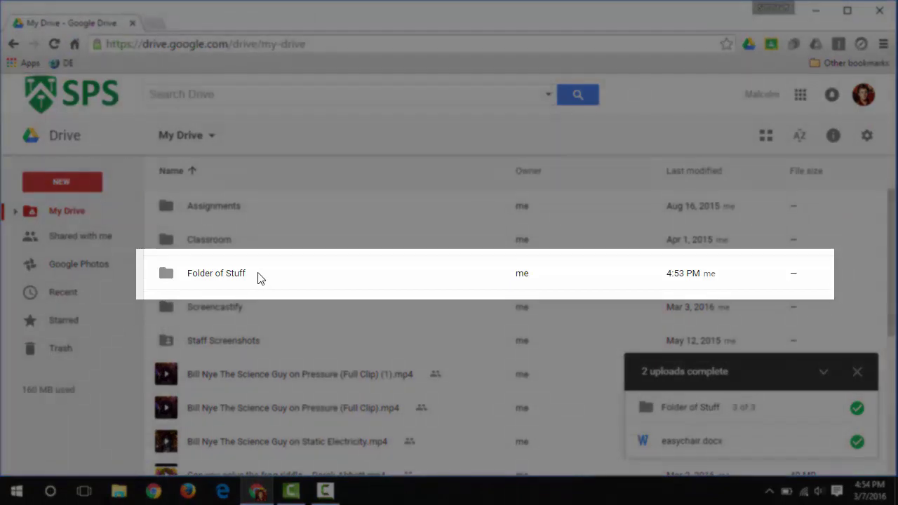
{"action": "double_click", "coordinate": [258, 279]}
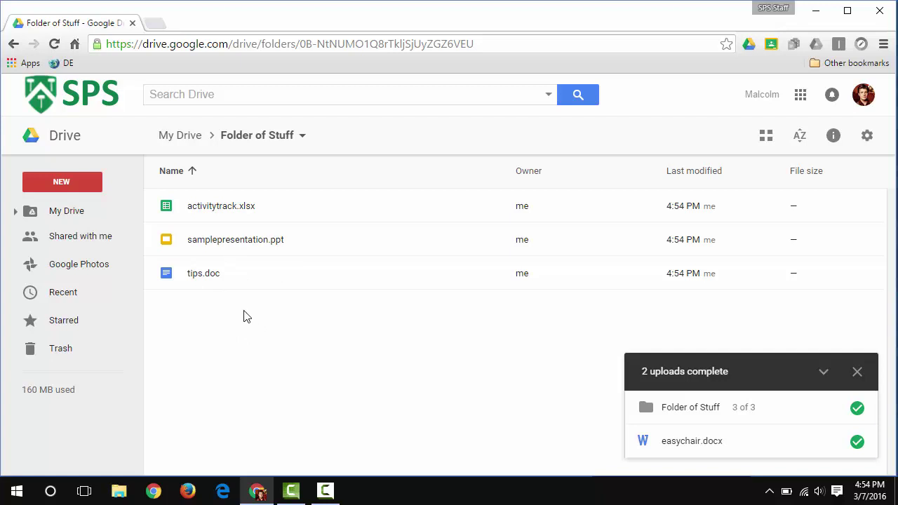
{"action": "left_click", "coordinate": [245, 274]}
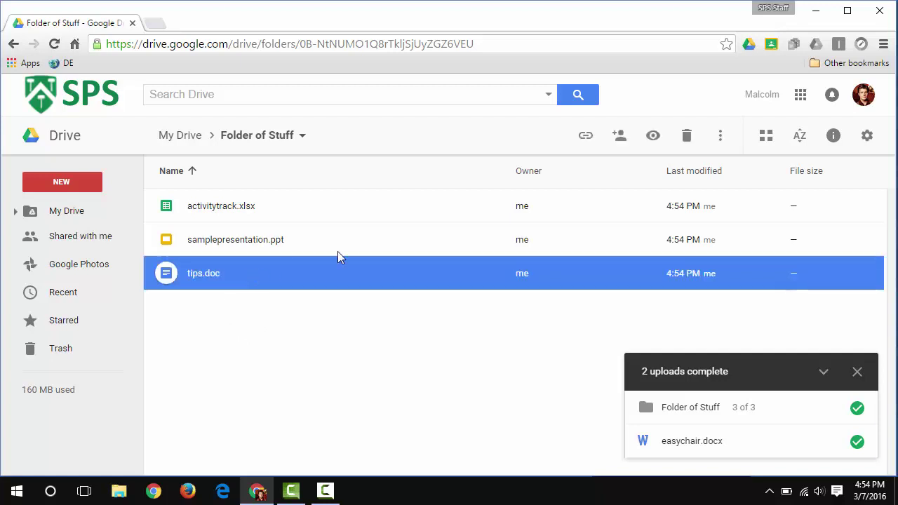
{"action": "left_click", "coordinate": [330, 210]}
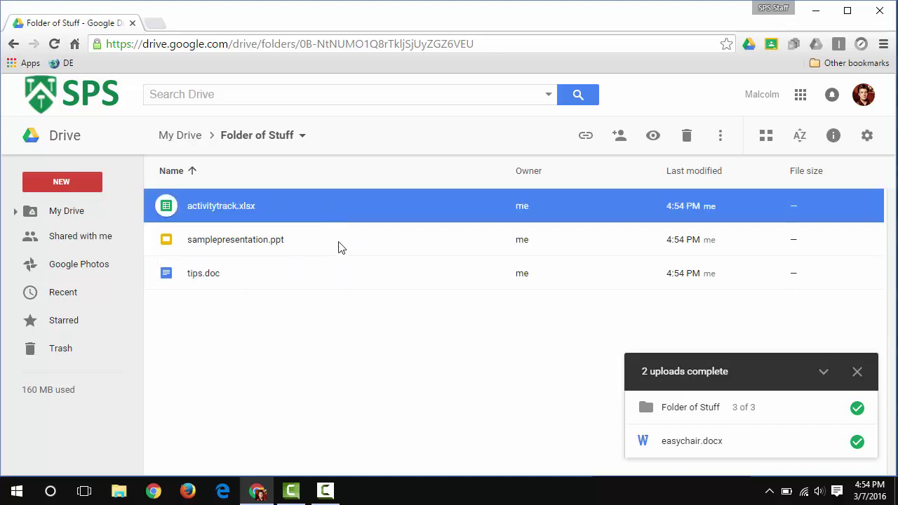
{"action": "left_click", "coordinate": [339, 247]}
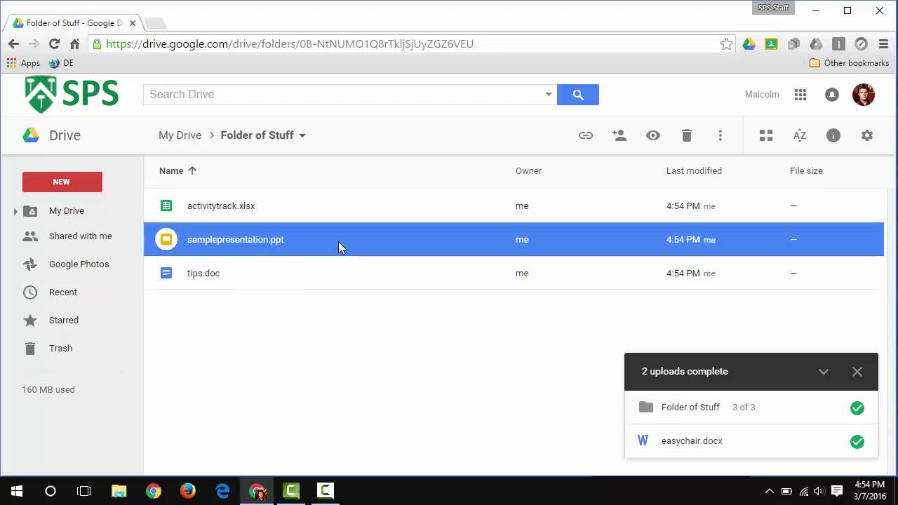
{"action": "left_click", "coordinate": [818, 11]}
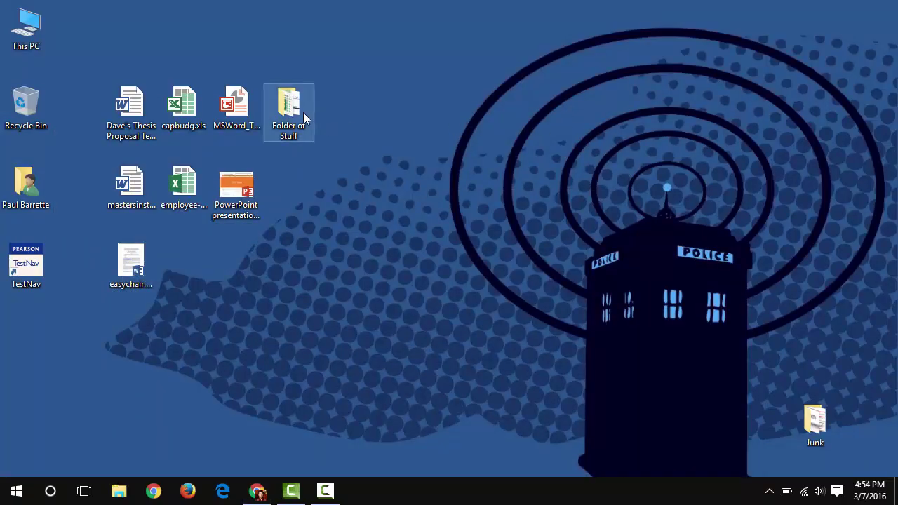
{"action": "double_click", "coordinate": [299, 114]}
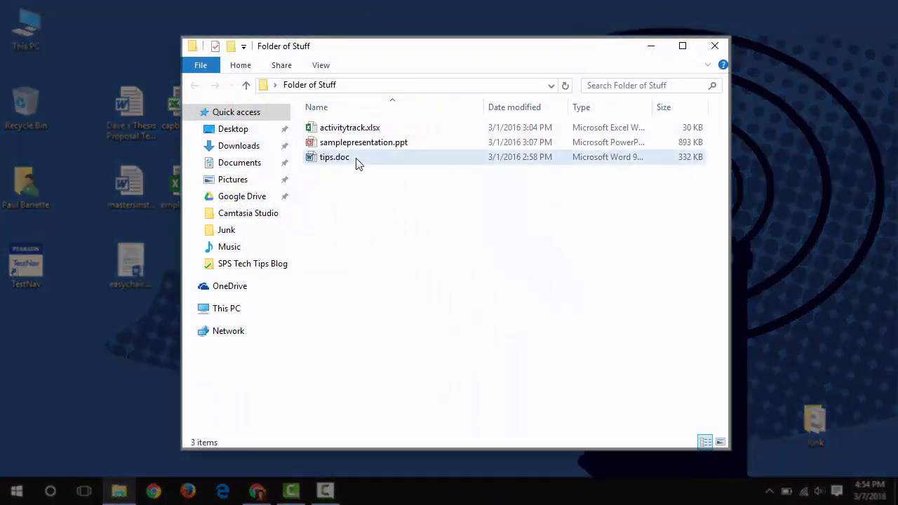
{"action": "left_click", "coordinate": [356, 160]}
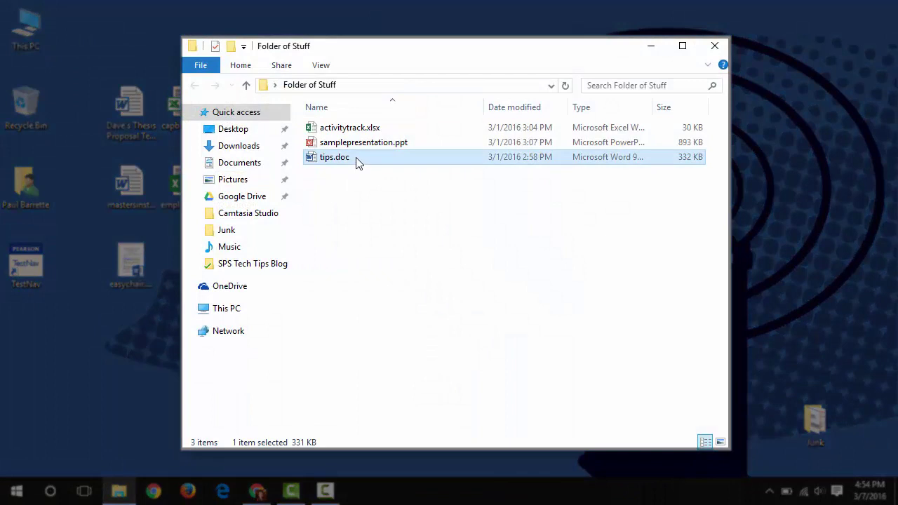
{"action": "left_click", "coordinate": [415, 132]}
{"action": "left_click", "coordinate": [429, 146]}
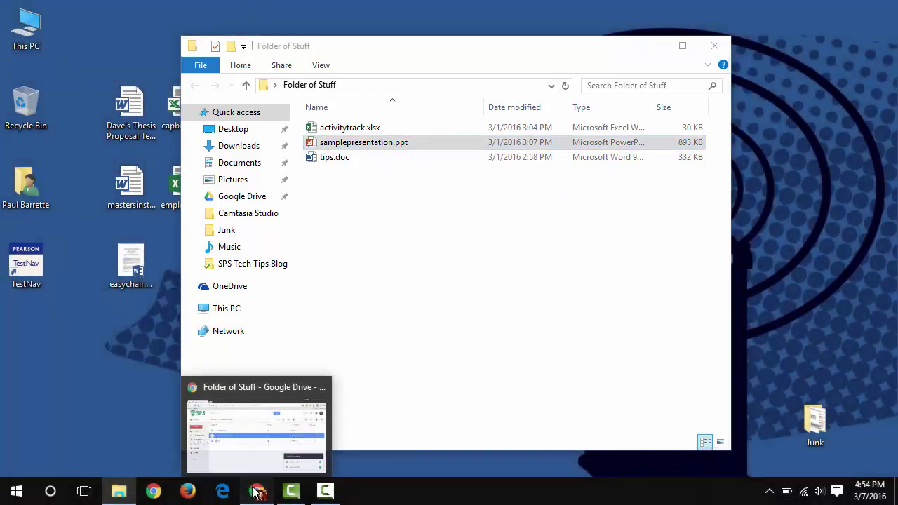
{"action": "left_click", "coordinate": [257, 491]}
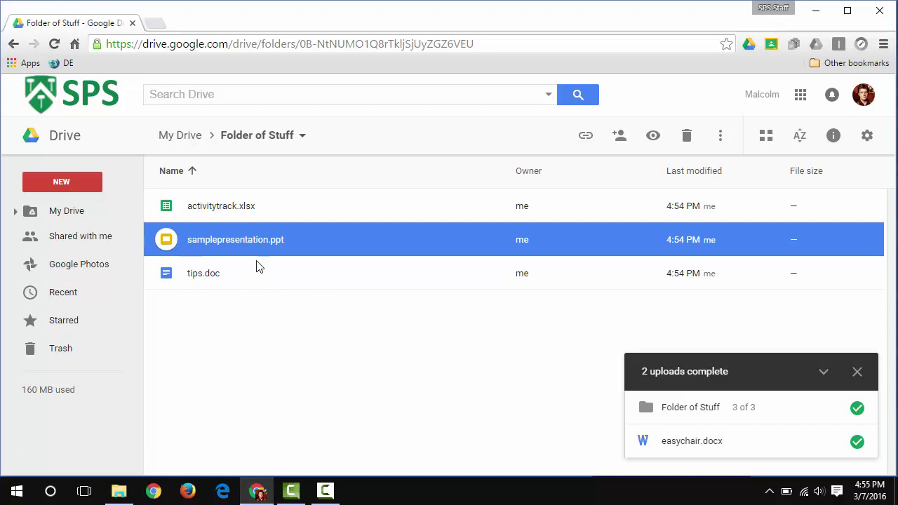
Step: Return to My Drive, close the uploads notice and select mastersinstructions.doc
{"action": "left_click", "coordinate": [179, 137]}
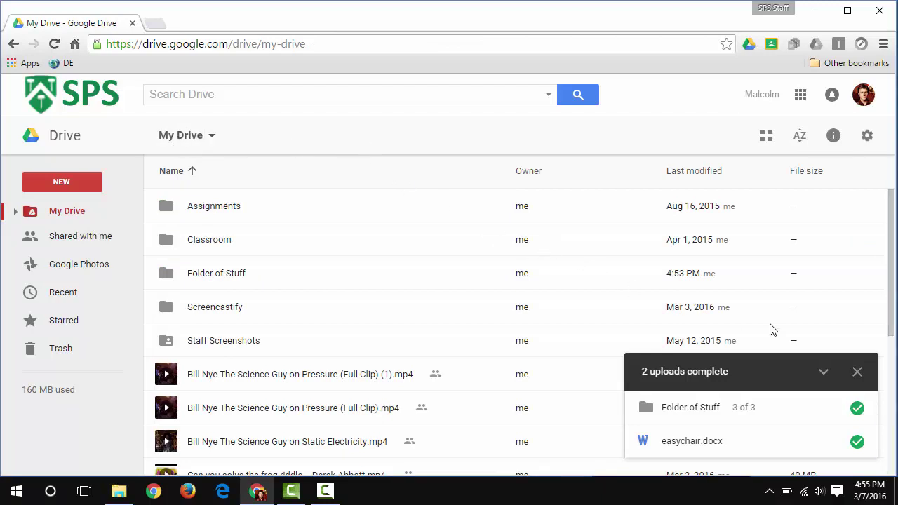
{"action": "left_click", "coordinate": [858, 371]}
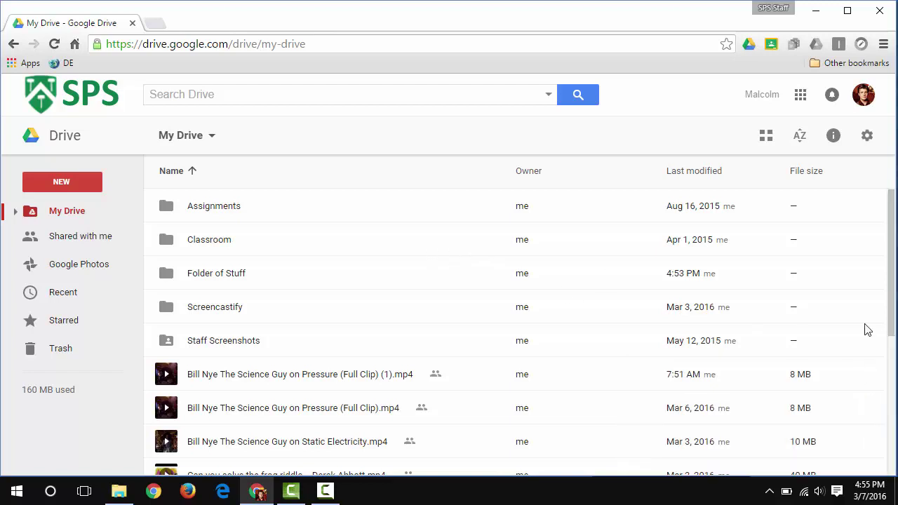
{"action": "left_click_drag", "start_coordinate": [892, 315], "coordinate": [878, 445]}
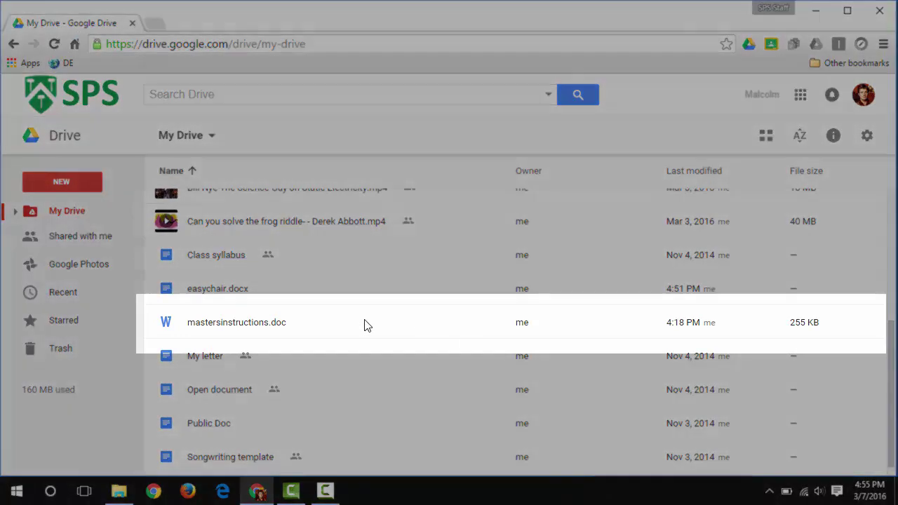
{"action": "left_click", "coordinate": [364, 322]}
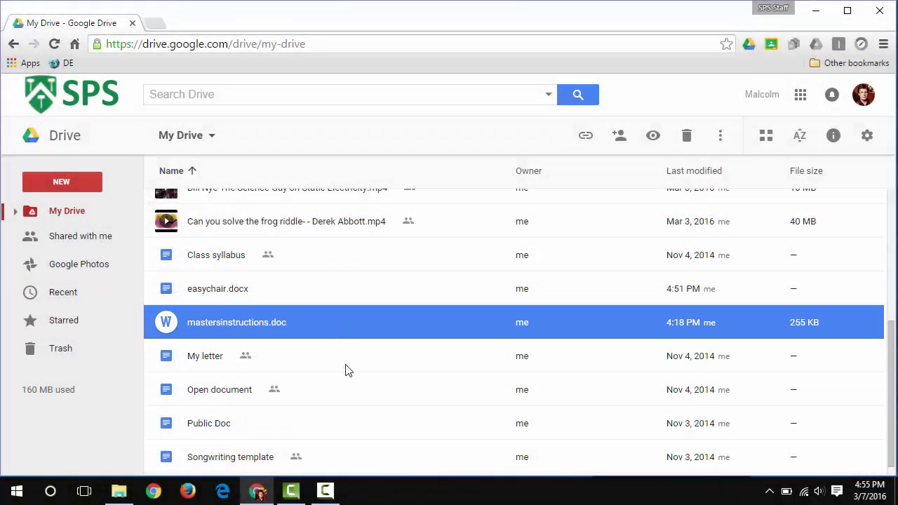
Step: Open mastersinstructions.doc in Office Editing, dismiss the welcome notice, and browse the File menu
{"action": "left_click", "coordinate": [349, 370]}
{"action": "double_click", "coordinate": [329, 323]}
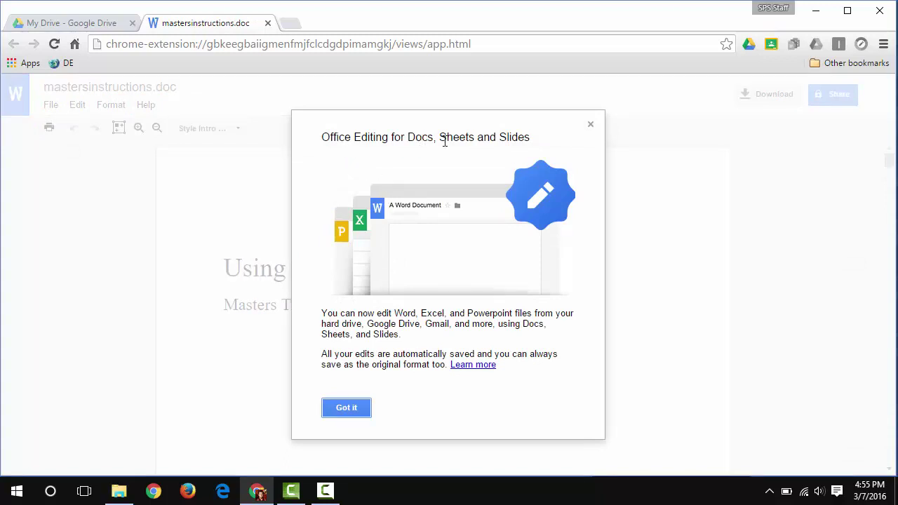
{"action": "left_click", "coordinate": [346, 408]}
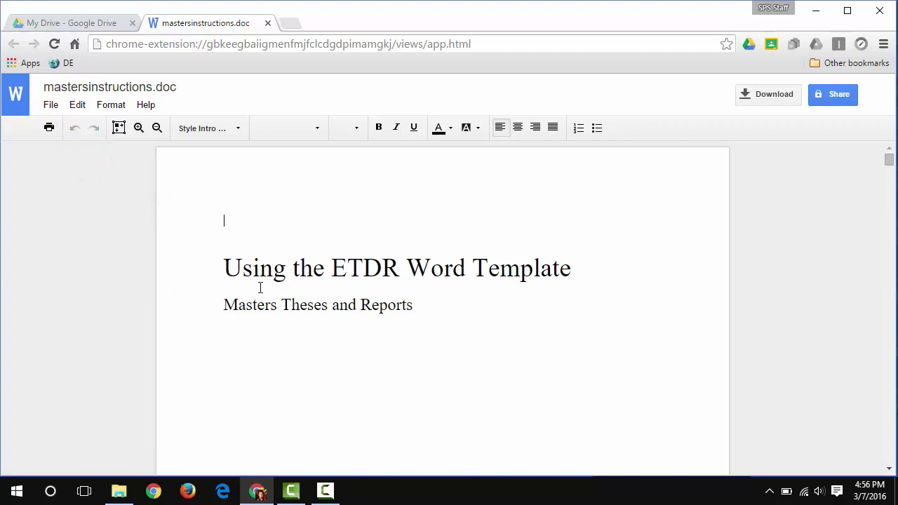
{"action": "left_click", "coordinate": [54, 105]}
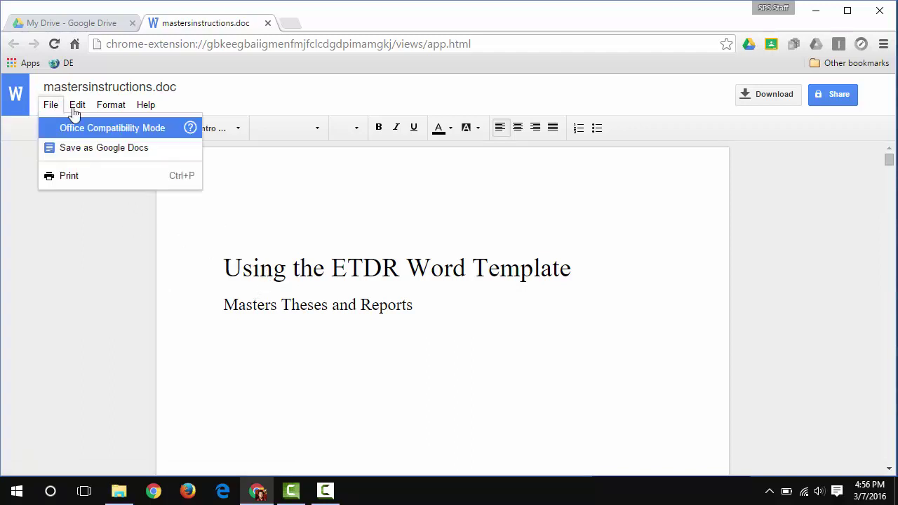
{"action": "left_click", "coordinate": [51, 130]}
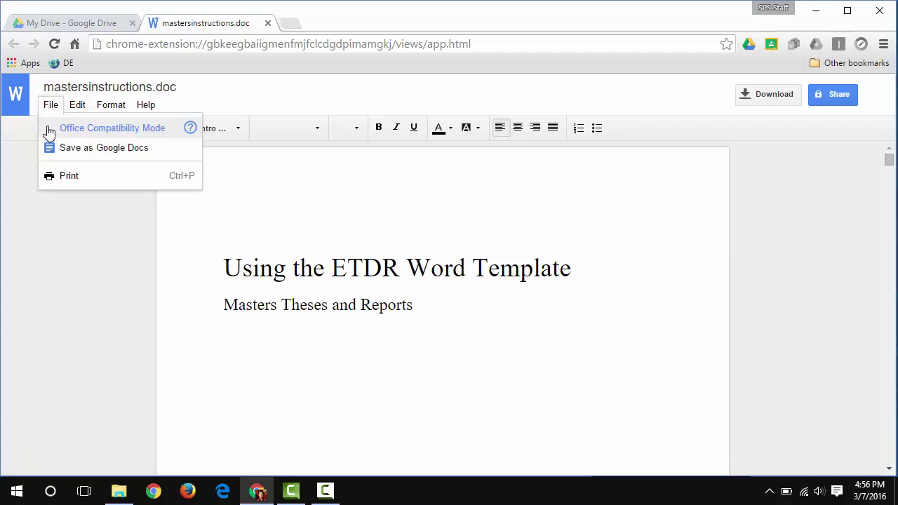
{"action": "left_click", "coordinate": [266, 89]}
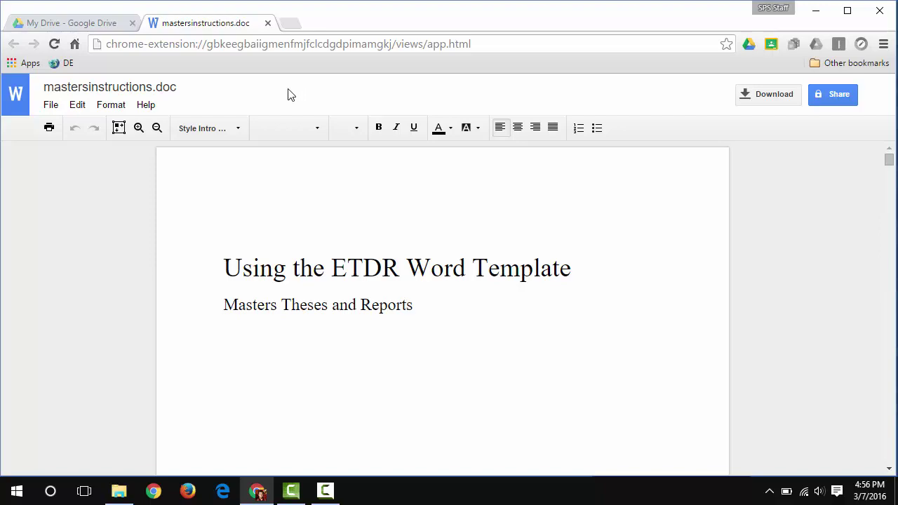
Step: Convert mastersinstructions.doc using File > Save as Google Docs
{"action": "left_click", "coordinate": [50, 105]}
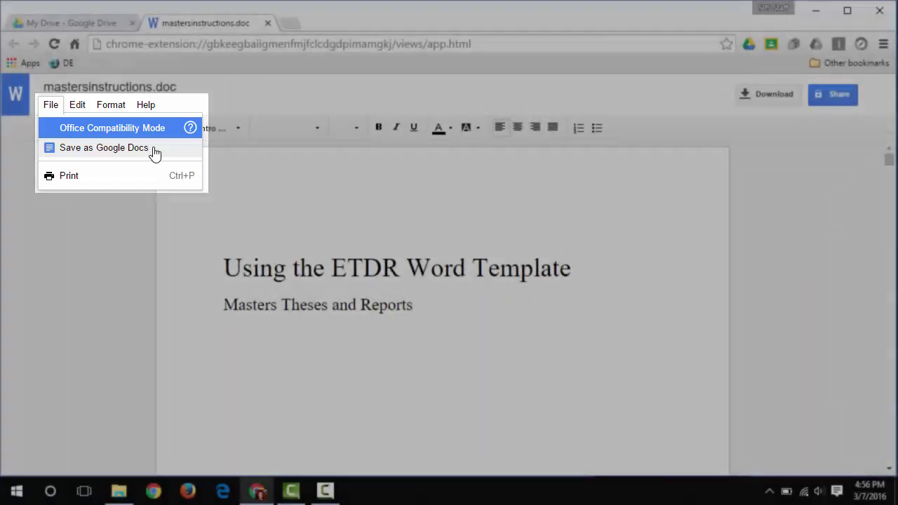
{"action": "left_click", "coordinate": [153, 148]}
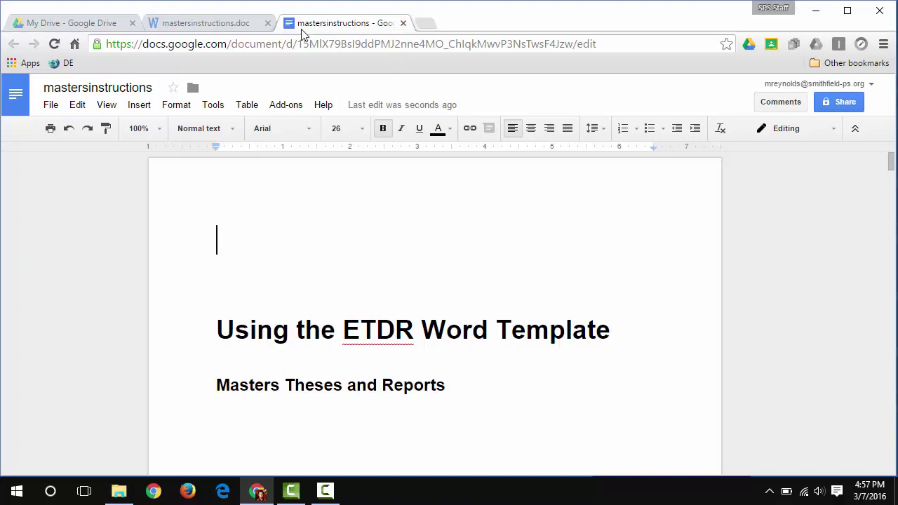
Step: Close the Google Docs and Office editor tabs, then compare both mastersinstructions files in My Drive
{"action": "left_click", "coordinate": [403, 23]}
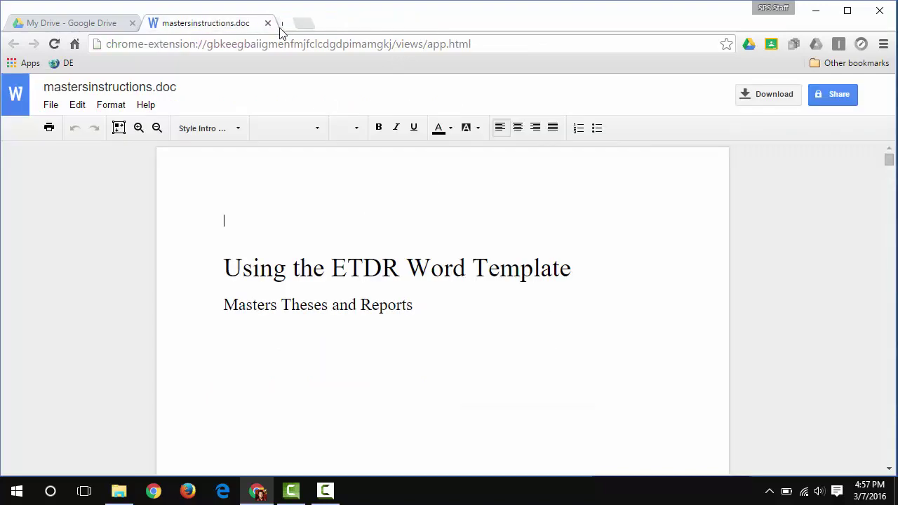
{"action": "left_click", "coordinate": [268, 23]}
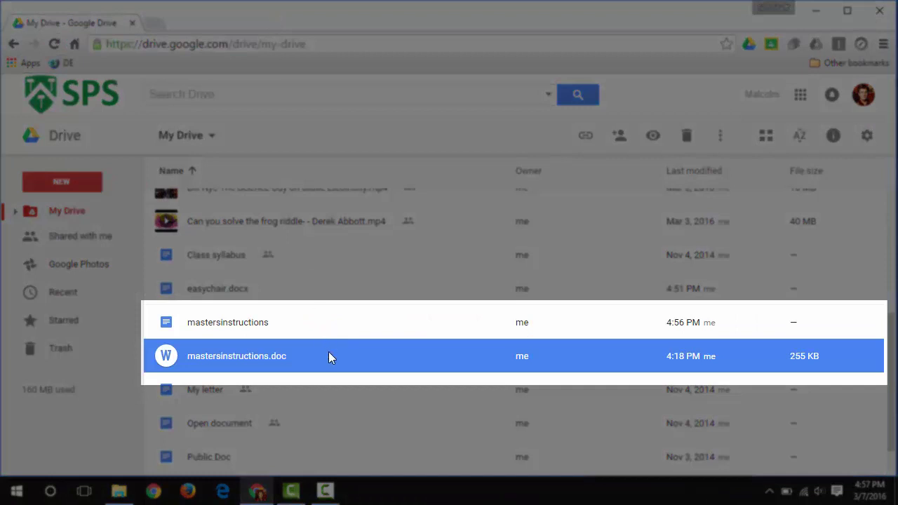
{"action": "left_click", "coordinate": [333, 320]}
{"action": "left_click", "coordinate": [331, 354]}
{"action": "left_click", "coordinate": [322, 332]}
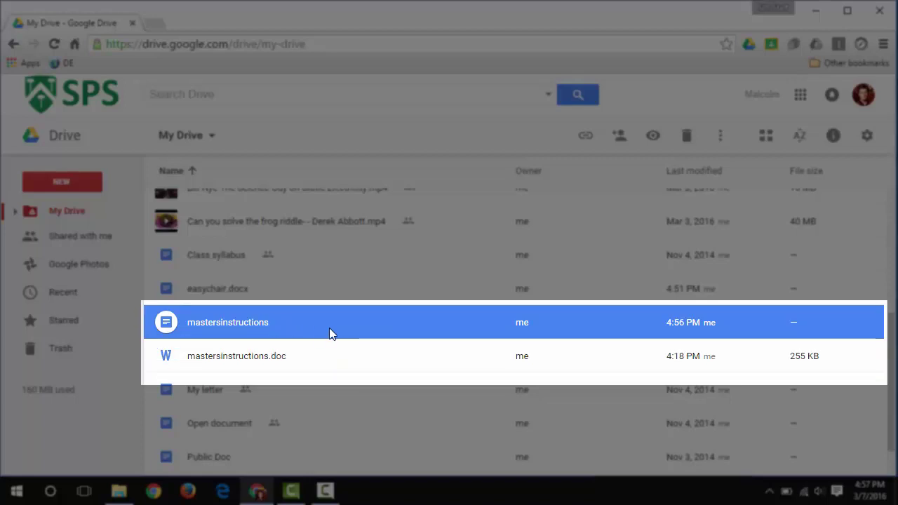
{"action": "left_click", "coordinate": [345, 358]}
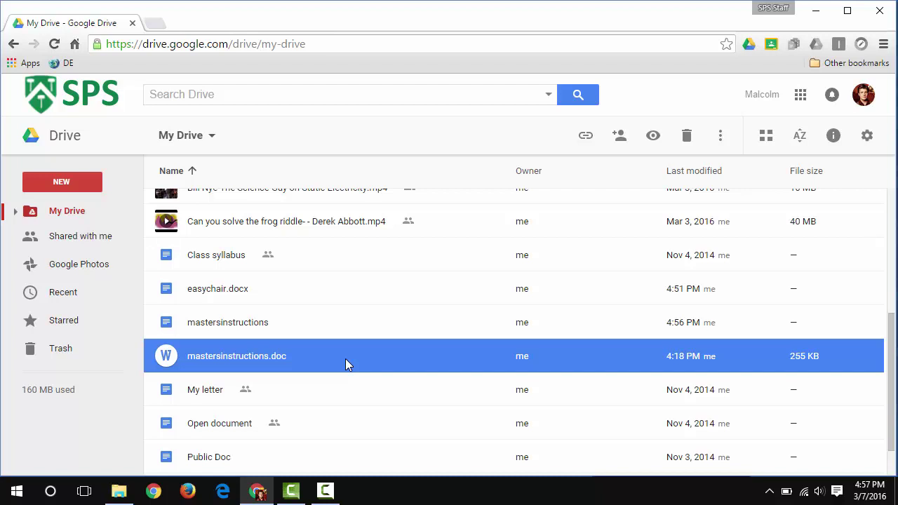
Step: Reopen Drive Settings and toggle the convert-uploads option off and back on
{"action": "left_click", "coordinate": [867, 135]}
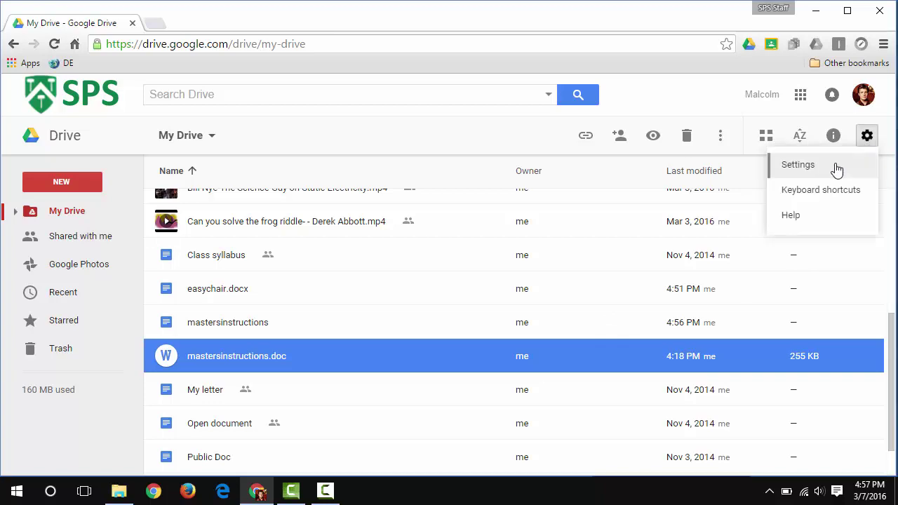
{"action": "left_click", "coordinate": [798, 165]}
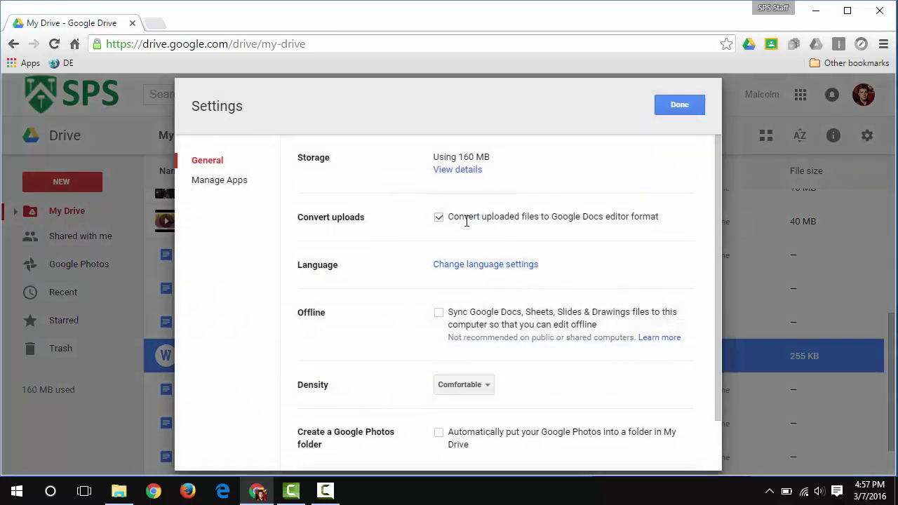
{"action": "left_click", "coordinate": [467, 220]}
{"action": "left_click", "coordinate": [477, 217]}
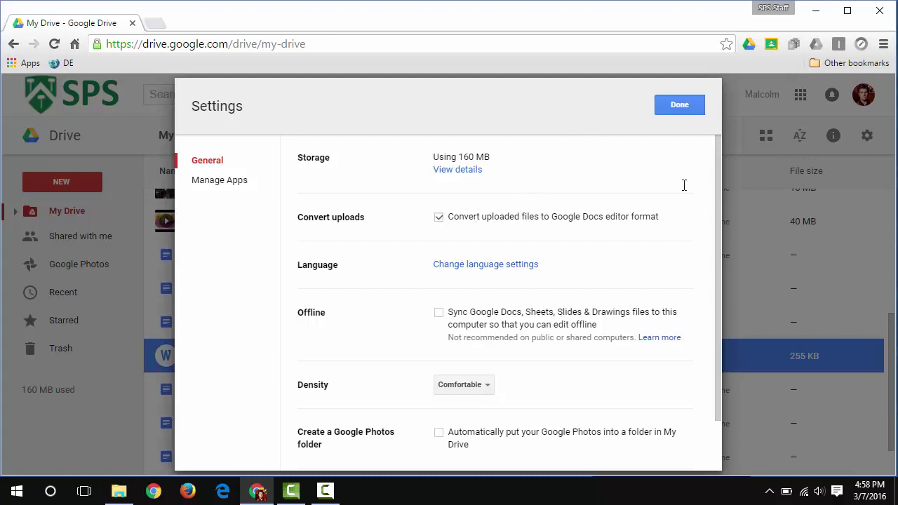
Step: Close Settings with upload conversion still on, back to the My Drive list
{"action": "left_click", "coordinate": [682, 109]}
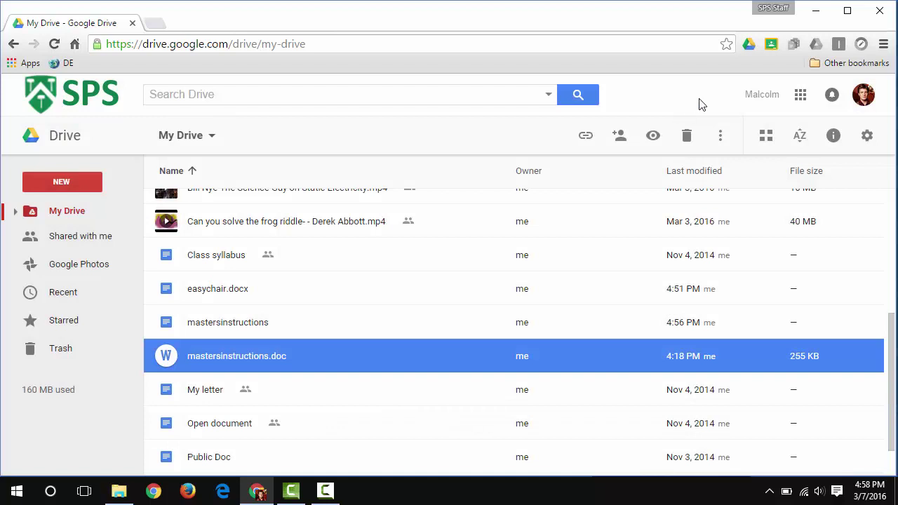